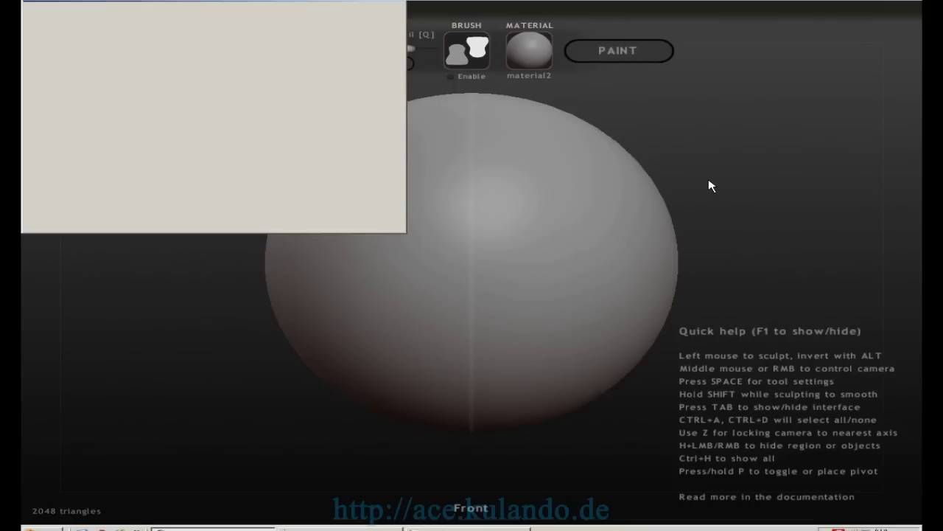
# - Start a new symmetric sphere and crease two eye sockets and a mouth groove
pyautogui.click(58, 147)
pyautogui.click(391, 278)
pyautogui.click(51, 35)
pyautogui.moveTo(398, 184)
pyautogui.mouseDown()
pyautogui.moveTo(415, 179)
pyautogui.moveTo(352, 243)
pyautogui.moveTo(452, 252)
pyautogui.moveTo(442, 244)
pyautogui.moveTo(366, 260)
pyautogui.moveTo(375, 187)
pyautogui.moveTo(445, 228)
pyautogui.moveTo(385, 263)
pyautogui.mouseUp()
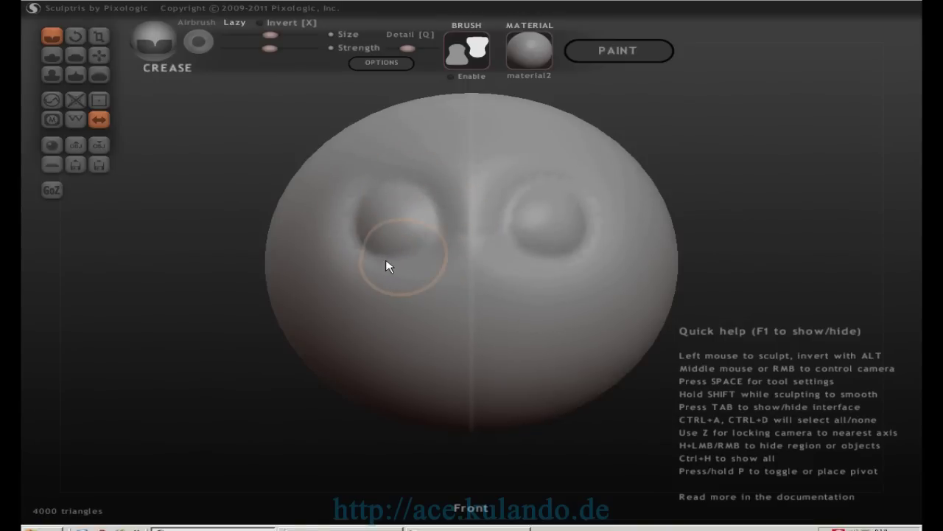
pyautogui.moveTo(386, 333)
pyautogui.mouseDown()
pyautogui.moveTo(465, 341)
pyautogui.moveTo(418, 344)
pyautogui.mouseUp()
pyautogui.keyDown('shift'); pyautogui.moveTo(493, 331); pyautogui.dragTo(396, 321); pyautogui.keyUp('shift')
# - Shrink and strengthen the Crease brush, then crease lines over the eyes, mouth and pupils
pyautogui.press('space')
pyautogui.moveTo(505, 154); pyautogui.dragTo(509, 157)
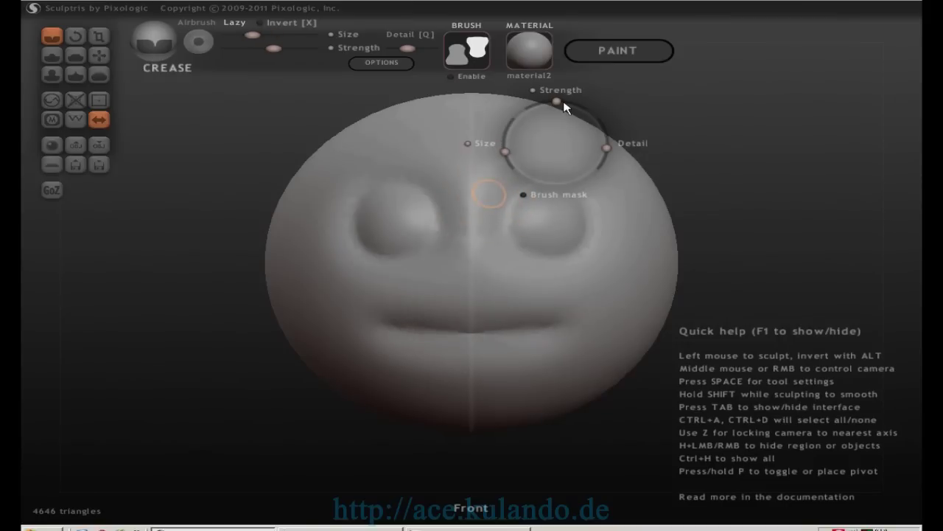
pyautogui.moveTo(558, 104); pyautogui.dragTo(578, 91)
pyautogui.moveTo(393, 181)
pyautogui.mouseDown()
pyautogui.moveTo(423, 192)
pyautogui.moveTo(439, 224)
pyautogui.moveTo(385, 261)
pyautogui.moveTo(358, 240)
pyautogui.moveTo(379, 189)
pyautogui.moveTo(440, 221)
pyautogui.mouseUp()
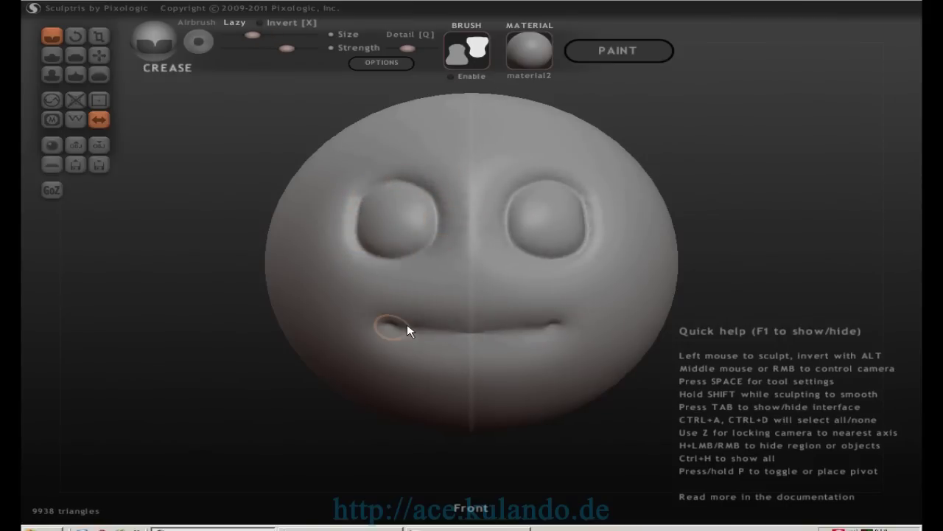
pyautogui.moveTo(407, 330); pyautogui.dragTo(558, 330)
pyautogui.moveTo(535, 321); pyautogui.dragTo(453, 243, button='middle')
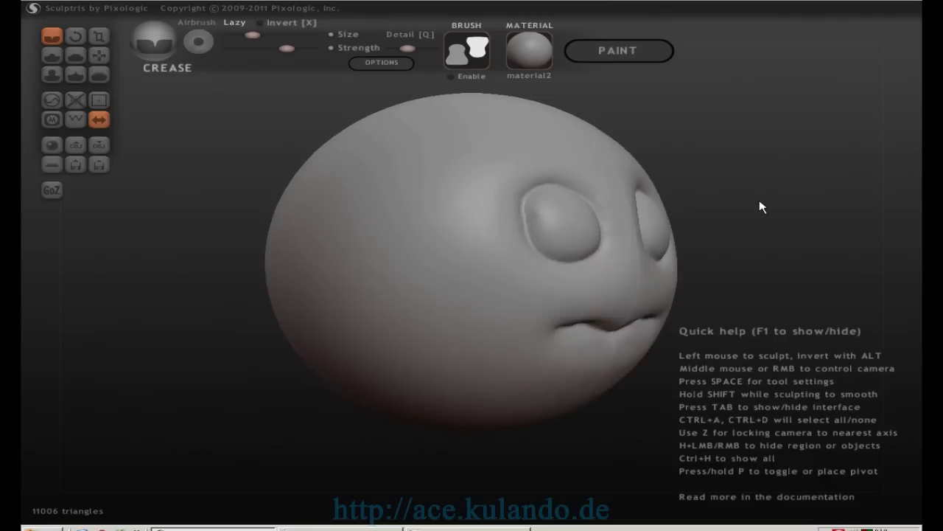
pyautogui.click(455, 238)
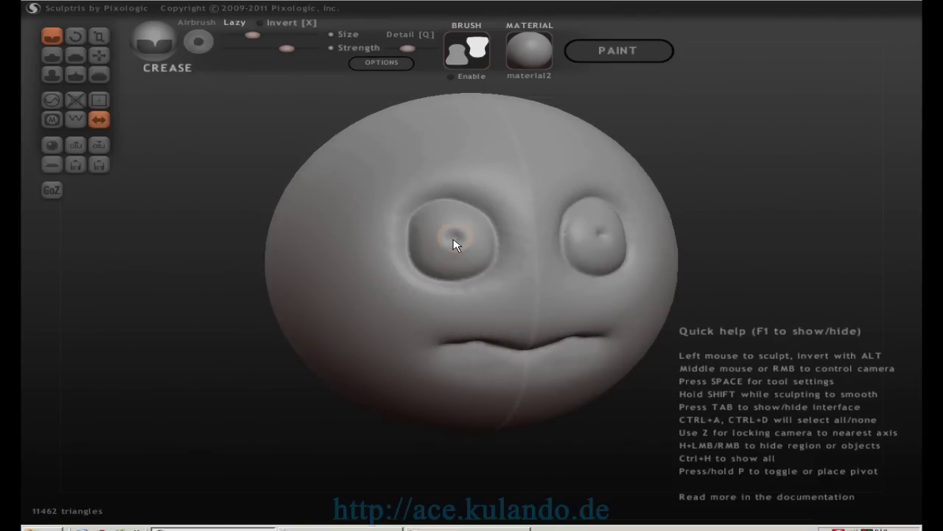
pyautogui.moveTo(455, 239)
pyautogui.mouseDown(button='middle')
pyautogui.moveTo(710, 183)
pyautogui.moveTo(488, 202)
pyautogui.mouseUp(button='middle')
# - Carve an angry brow crease and deepen the creases around and under the eyes
pyautogui.press('space')
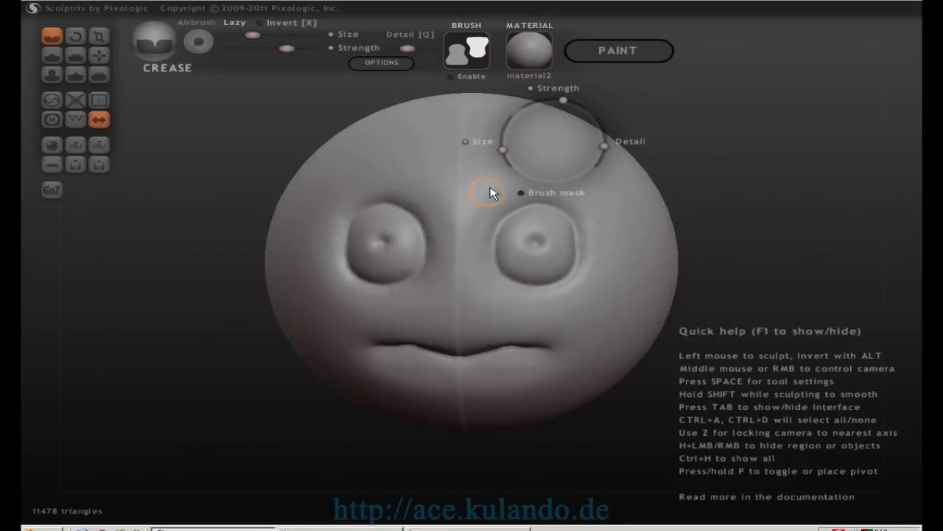
pyautogui.moveTo(504, 153); pyautogui.dragTo(510, 154)
pyautogui.moveTo(481, 201)
pyautogui.mouseDown()
pyautogui.moveTo(565, 200)
pyautogui.moveTo(596, 188)
pyautogui.moveTo(484, 211)
pyautogui.moveTo(596, 184)
pyautogui.mouseUp()
pyautogui.moveTo(596, 184)
pyautogui.mouseDown(button='middle')
pyautogui.moveTo(708, 148)
pyautogui.moveTo(741, 221)
pyautogui.moveTo(723, 166)
pyautogui.moveTo(452, 211)
pyautogui.mouseUp(button='middle')
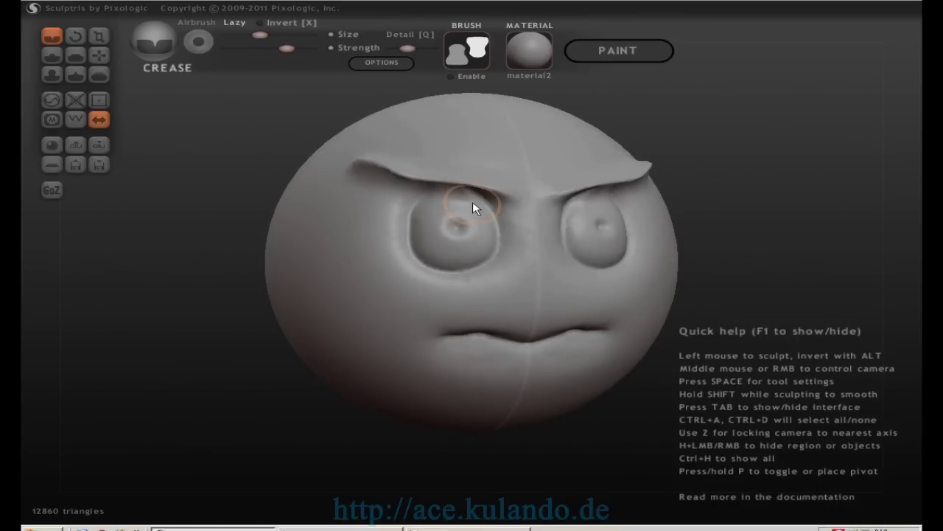
pyautogui.moveTo(453, 201)
pyautogui.mouseDown()
pyautogui.moveTo(423, 207)
pyautogui.moveTo(480, 200)
pyautogui.moveTo(445, 199)
pyautogui.moveTo(414, 266)
pyautogui.moveTo(472, 274)
pyautogui.mouseUp()
pyautogui.moveTo(754, 173)
pyautogui.mouseDown(button='middle')
pyautogui.moveTo(637, 247)
pyautogui.moveTo(684, 187)
pyautogui.mouseUp(button='middle')
# - Smooth the face details flat and reduce the mesh to 1906 triangles
pyautogui.press('space')
pyautogui.moveTo(504, 184)
pyautogui.mouseDown()
pyautogui.moveTo(400, 194)
pyautogui.moveTo(404, 213)
pyautogui.moveTo(379, 265)
pyautogui.moveTo(420, 307)
pyautogui.mouseUp()
pyautogui.click(59, 100)
pyautogui.moveTo(400, 204)
pyautogui.mouseDown()
pyautogui.moveTo(364, 226)
pyautogui.moveTo(400, 270)
pyautogui.moveTo(393, 165)
pyautogui.moveTo(432, 368)
pyautogui.moveTo(488, 380)
pyautogui.moveTo(265, 302)
pyautogui.moveTo(393, 200)
pyautogui.moveTo(329, 155)
pyautogui.moveTo(447, 293)
pyautogui.moveTo(482, 209)
pyautogui.moveTo(589, 267)
pyautogui.moveTo(448, 234)
pyautogui.moveTo(489, 343)
pyautogui.mouseUp()
# - Hide the wireframe and inflate two eye bumps and a hollow mouth
pyautogui.click(75, 119)
pyautogui.click(52, 74)
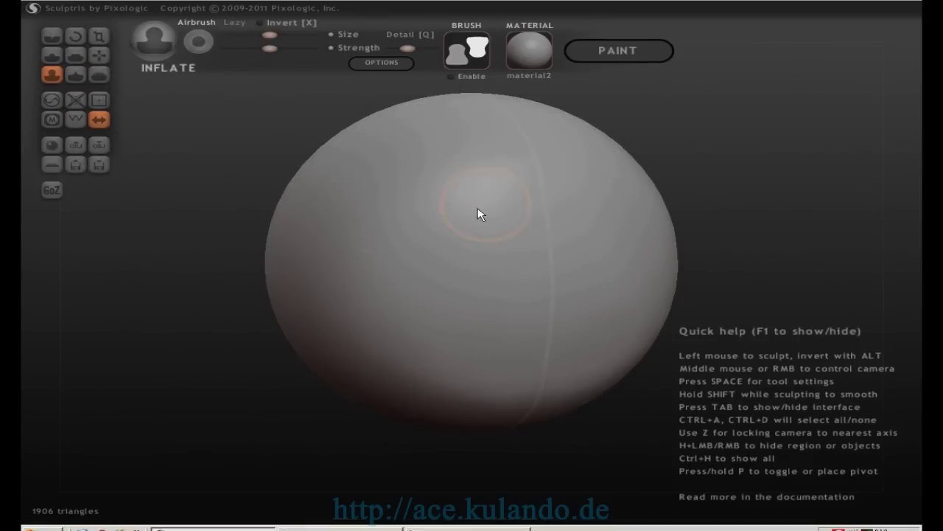
pyautogui.moveTo(478, 214); pyautogui.dragTo(470, 213)
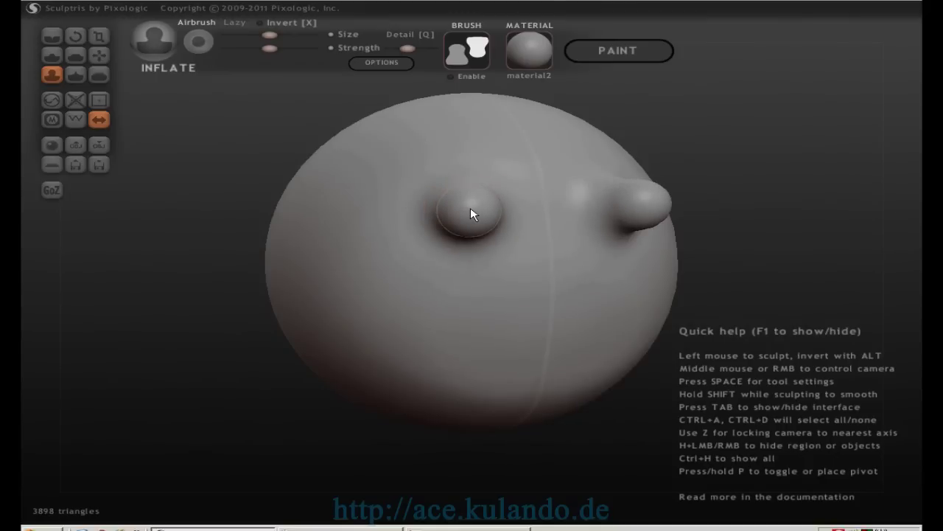
pyautogui.moveTo(474, 209); pyautogui.dragTo(516, 309, button='right')
pyautogui.keyDown('alt'); pyautogui.moveTo(519, 305); pyautogui.dragTo(521, 308); pyautogui.keyUp('alt')
pyautogui.moveTo(520, 309); pyautogui.dragTo(727, 181, button='right')
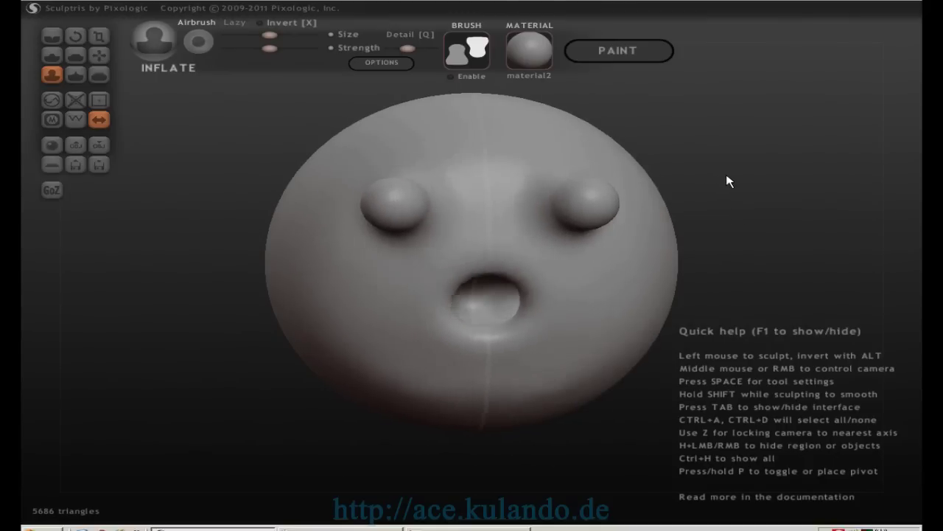
# - With the Draw brush, raise strokes on the forehead and near the eyes
pyautogui.click(52, 55)
pyautogui.moveTo(458, 184)
pyautogui.mouseDown()
pyautogui.moveTo(420, 178)
pyautogui.moveTo(471, 183)
pyautogui.mouseUp()
pyautogui.moveTo(470, 184); pyautogui.dragTo(730, 171, button='right')
pyautogui.moveTo(541, 209); pyautogui.dragTo(460, 231)
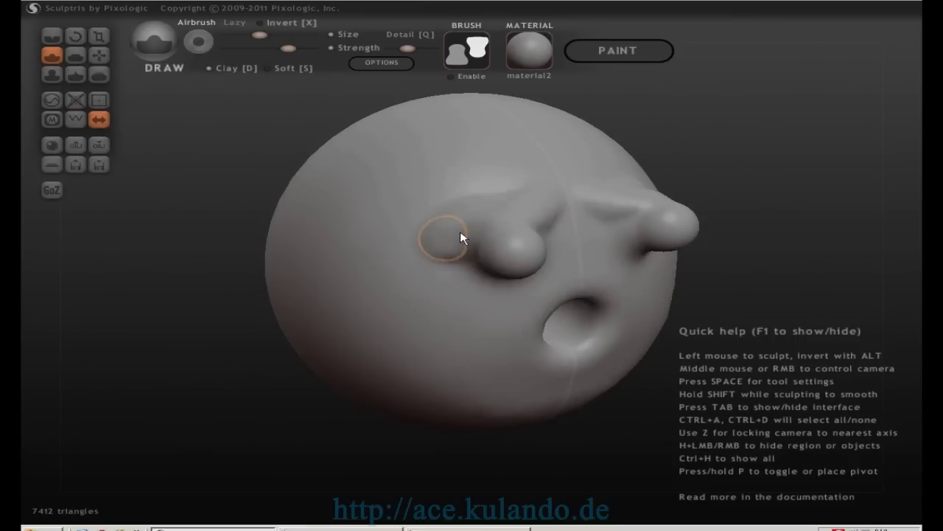
pyautogui.moveTo(582, 110); pyautogui.dragTo(654, 148, button='right')
pyautogui.moveTo(465, 194)
pyautogui.mouseDown()
pyautogui.moveTo(454, 202)
pyautogui.moveTo(511, 202)
pyautogui.moveTo(395, 218)
pyautogui.moveTo(493, 200)
pyautogui.moveTo(449, 202)
pyautogui.moveTo(479, 204)
pyautogui.mouseUp()
# - Build up and soften the brow ridges, then sculpt pupils into both eyes
pyautogui.moveTo(762, 164); pyautogui.dragTo(483, 157, button='right')
pyautogui.moveTo(484, 162); pyautogui.dragTo(358, 200)
pyautogui.moveTo(358, 200)
pyautogui.mouseDown(button='right')
pyautogui.moveTo(712, 137)
pyautogui.moveTo(651, 216)
pyautogui.moveTo(421, 309)
pyautogui.mouseUp(button='right')
pyautogui.moveTo(420, 309)
pyautogui.keyDown('shift'); pyautogui.mouseDown()
pyautogui.moveTo(467, 347)
pyautogui.moveTo(405, 400)
pyautogui.moveTo(415, 401)
pyautogui.moveTo(383, 383)
pyautogui.mouseUp(); pyautogui.keyUp('shift')
pyautogui.moveTo(735, 182); pyautogui.dragTo(379, 175, button='right')
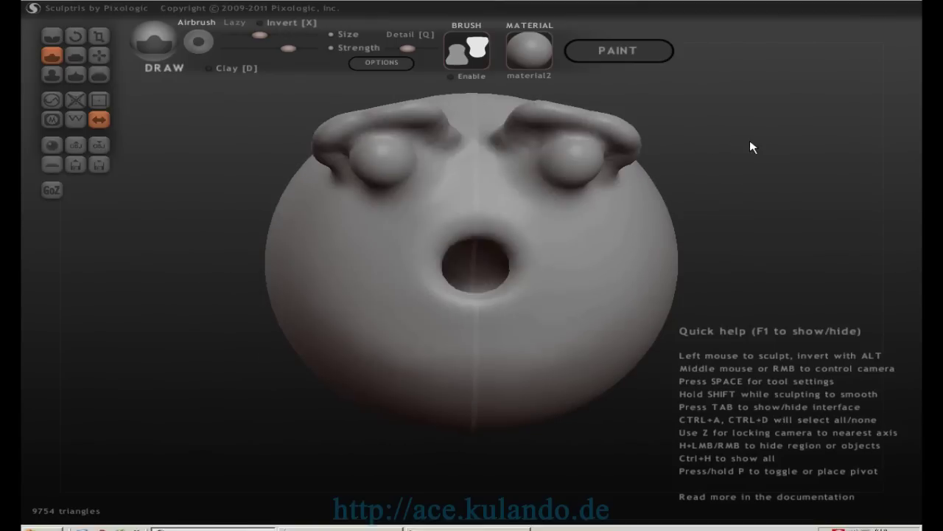
pyautogui.press('space')
pyautogui.moveTo(377, 159)
pyautogui.mouseDown()
pyautogui.moveTo(379, 168)
pyautogui.moveTo(394, 157)
pyautogui.mouseUp()
pyautogui.moveTo(393, 158)
pyautogui.mouseDown(button='right')
pyautogui.moveTo(754, 172)
pyautogui.moveTo(554, 180)
pyautogui.mouseUp(button='right')
# - Sculpt ears on both sides and a ridge down the middle of the face
pyautogui.press('space')
pyautogui.moveTo(619, 251)
pyautogui.mouseDown()
pyautogui.moveTo(600, 301)
pyautogui.moveTo(609, 236)
pyautogui.moveTo(594, 302)
pyautogui.moveTo(569, 326)
pyautogui.moveTo(605, 263)
pyautogui.moveTo(595, 204)
pyautogui.moveTo(587, 308)
pyautogui.moveTo(625, 226)
pyautogui.mouseUp()
pyautogui.moveTo(625, 226)
pyautogui.mouseDown(button='right')
pyautogui.moveTo(700, 221)
pyautogui.moveTo(588, 219)
pyautogui.mouseUp(button='right')
pyautogui.moveTo(588, 219)
pyautogui.mouseDown()
pyautogui.moveTo(582, 267)
pyautogui.moveTo(590, 253)
pyautogui.moveTo(575, 201)
pyautogui.moveTo(555, 306)
pyautogui.mouseUp()
pyautogui.moveTo(554, 306); pyautogui.dragTo(667, 221, button='right')
pyautogui.moveTo(667, 221)
pyautogui.mouseDown()
pyautogui.moveTo(633, 316)
pyautogui.moveTo(663, 273)
pyautogui.mouseUp()
pyautogui.moveTo(663, 272)
pyautogui.mouseDown(button='right')
pyautogui.moveTo(747, 173)
pyautogui.moveTo(698, 147)
pyautogui.moveTo(722, 156)
pyautogui.mouseUp(button='right')
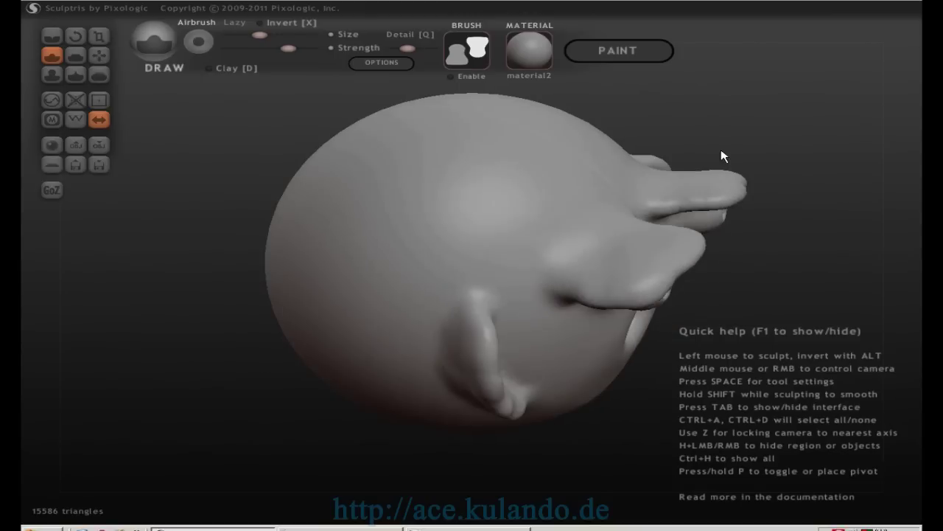
pyautogui.moveTo(515, 248)
pyautogui.mouseDown()
pyautogui.moveTo(406, 213)
pyautogui.moveTo(391, 168)
pyautogui.mouseUp()
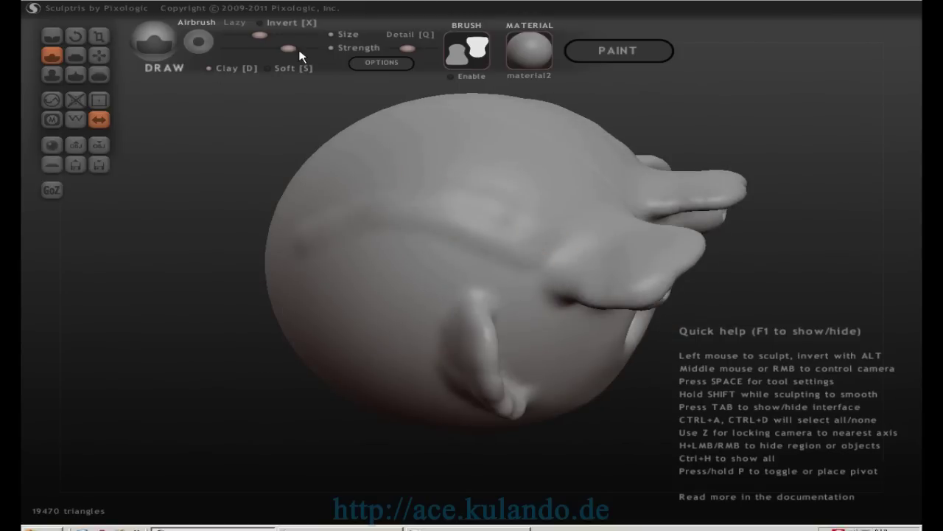
# - Enlarge the Draw brush and add sculpted detail across the top of the head
pyautogui.moveTo(280, 36); pyautogui.dragTo(281, 35)
pyautogui.moveTo(532, 173); pyautogui.dragTo(358, 144)
pyautogui.moveTo(358, 145); pyautogui.dragTo(420, 179, button='right')
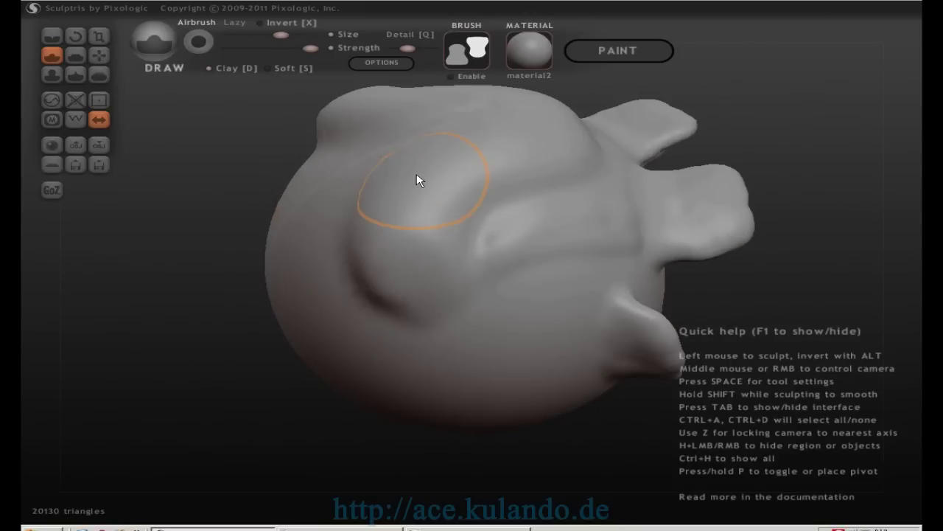
pyautogui.moveTo(300, 331); pyautogui.dragTo(312, 291)
pyautogui.moveTo(312, 290)
pyautogui.mouseDown(button='right')
pyautogui.moveTo(471, 206)
pyautogui.moveTo(344, 362)
pyautogui.moveTo(355, 310)
pyautogui.mouseUp(button='right')
pyautogui.moveTo(355, 309)
pyautogui.mouseDown()
pyautogui.moveTo(344, 269)
pyautogui.moveTo(499, 168)
pyautogui.moveTo(432, 147)
pyautogui.mouseUp()
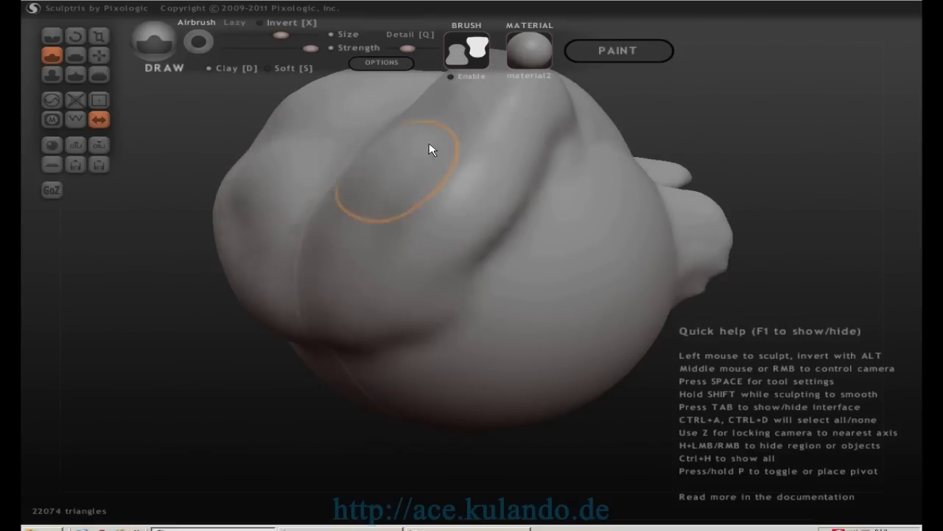
pyautogui.moveTo(432, 147); pyautogui.dragTo(558, 163, button='right')
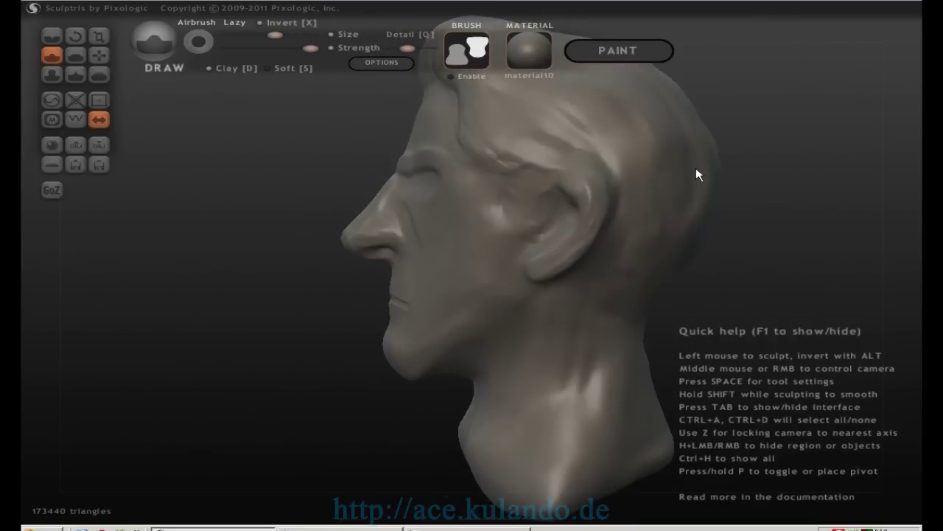
# - Shrink the brush, turn Airbrush off and add small strokes around the back and ear
pyautogui.press('space')
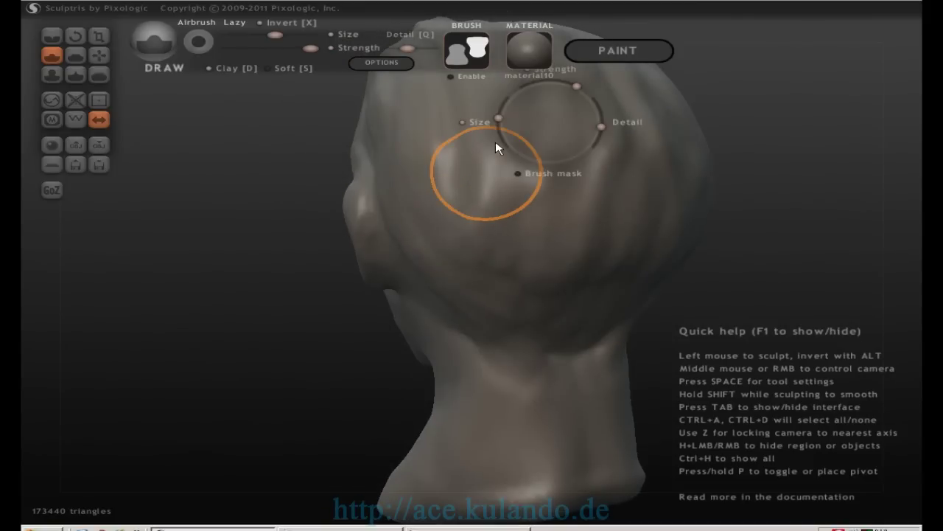
pyautogui.moveTo(501, 135); pyautogui.dragTo(492, 135)
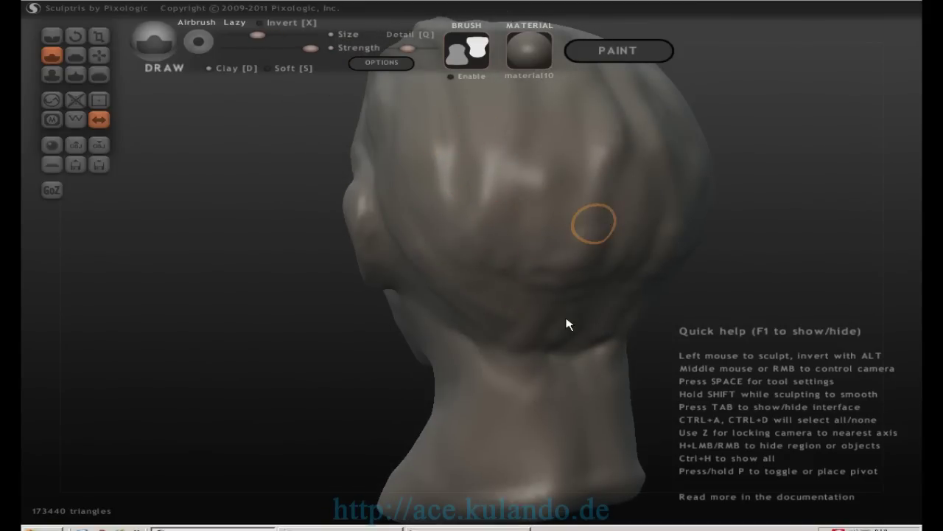
pyautogui.moveTo(592, 271); pyautogui.dragTo(582, 184)
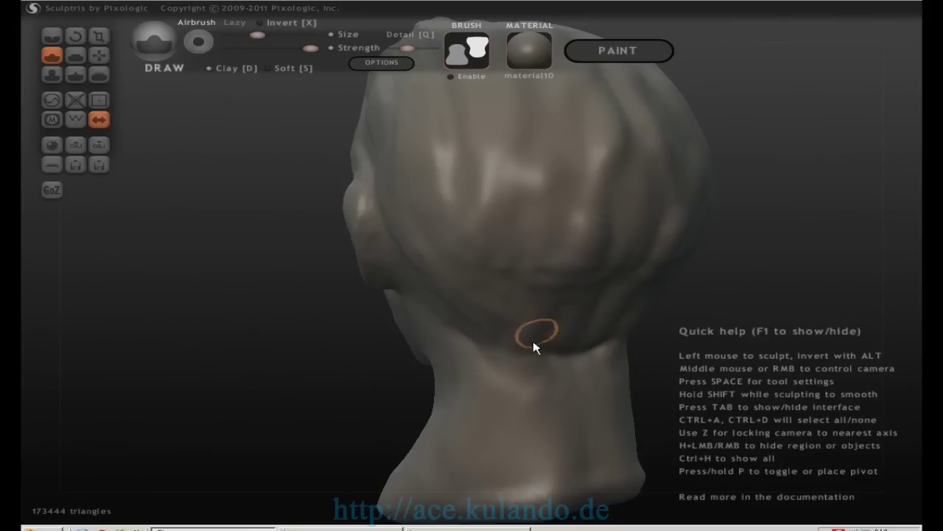
pyautogui.click(197, 23)
pyautogui.moveTo(508, 333); pyautogui.dragTo(400, 211)
pyautogui.moveTo(400, 211); pyautogui.dragTo(693, 303, button='middle')
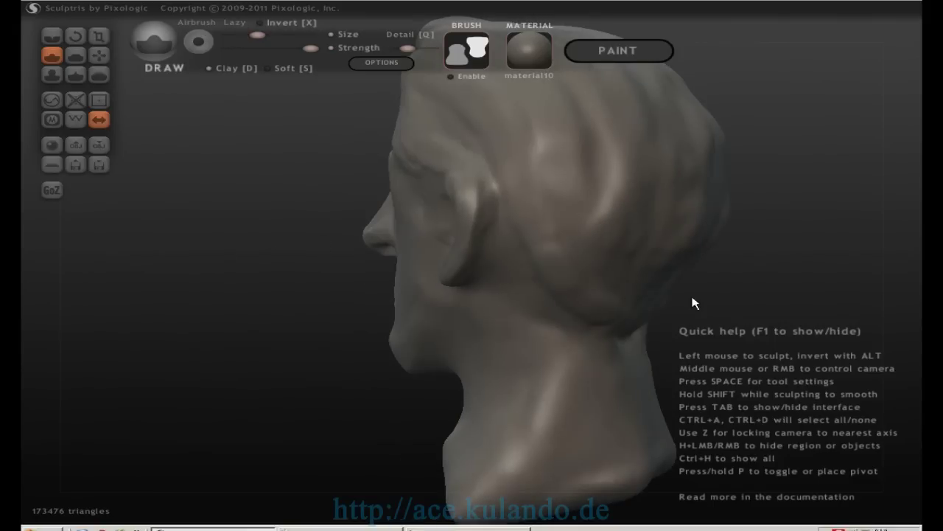
pyautogui.moveTo(559, 184); pyautogui.dragTo(602, 226)
pyautogui.moveTo(602, 225)
pyautogui.mouseDown(button='middle')
pyautogui.moveTo(369, 238)
pyautogui.moveTo(399, 209)
pyautogui.mouseUp(button='middle')
# - Apply the 00ZBrush_Green_Clay material and make the brush slightly smaller
pyautogui.click(529, 52)
pyautogui.click(337, 147)
pyautogui.moveTo(684, 187)
pyautogui.mouseDown(button='middle')
pyautogui.moveTo(720, 174)
pyautogui.moveTo(541, 196)
pyautogui.mouseUp(button='middle')
pyautogui.scroll(3, 362, 263)
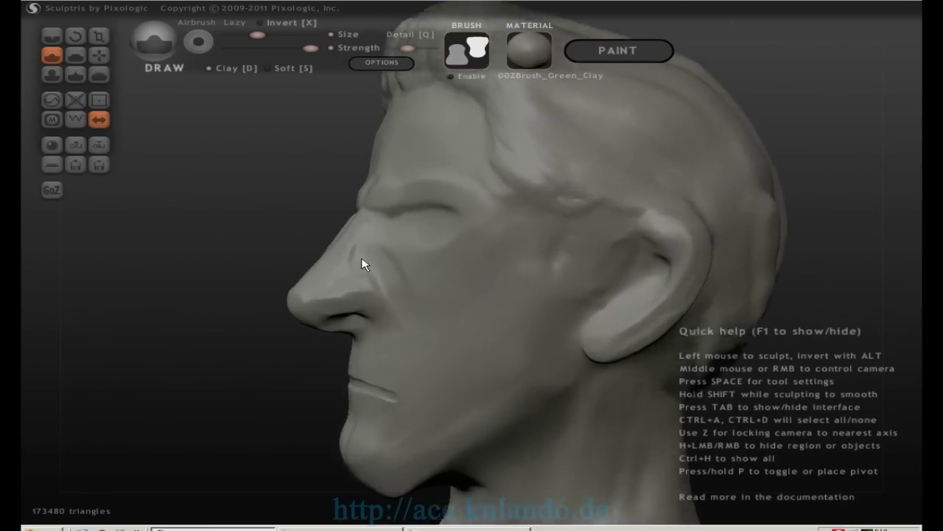
pyautogui.scroll(2, 540, 193)
pyautogui.press('space')
pyautogui.moveTo(541, 193); pyautogui.dragTo(532, 193)
# - Sculpt hair ridges above and beside the ear and along the temple
pyautogui.moveTo(632, 228)
pyautogui.mouseDown()
pyautogui.moveTo(594, 231)
pyautogui.moveTo(604, 258)
pyautogui.mouseUp()
pyautogui.press('space')
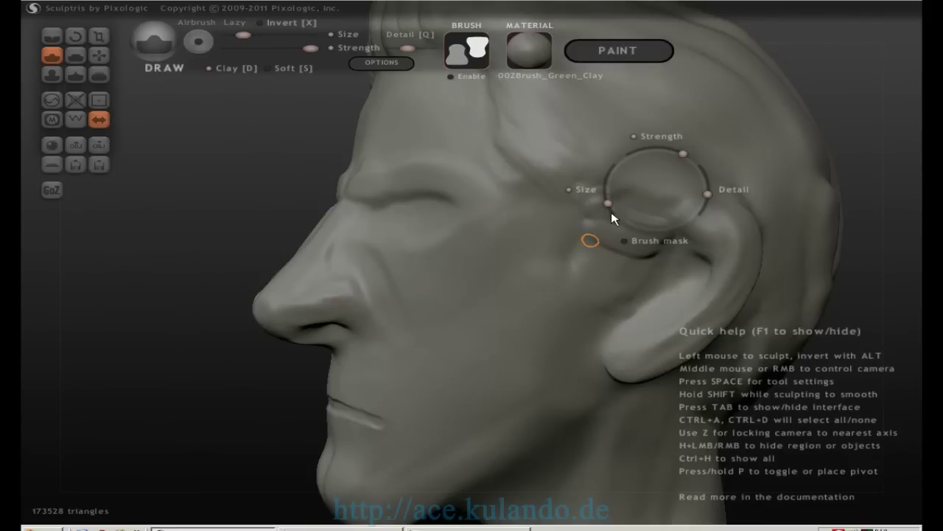
pyautogui.moveTo(569, 290); pyautogui.dragTo(628, 304)
pyautogui.moveTo(582, 263)
pyautogui.mouseDown()
pyautogui.moveTo(625, 244)
pyautogui.moveTo(617, 259)
pyautogui.moveTo(655, 276)
pyautogui.mouseUp()
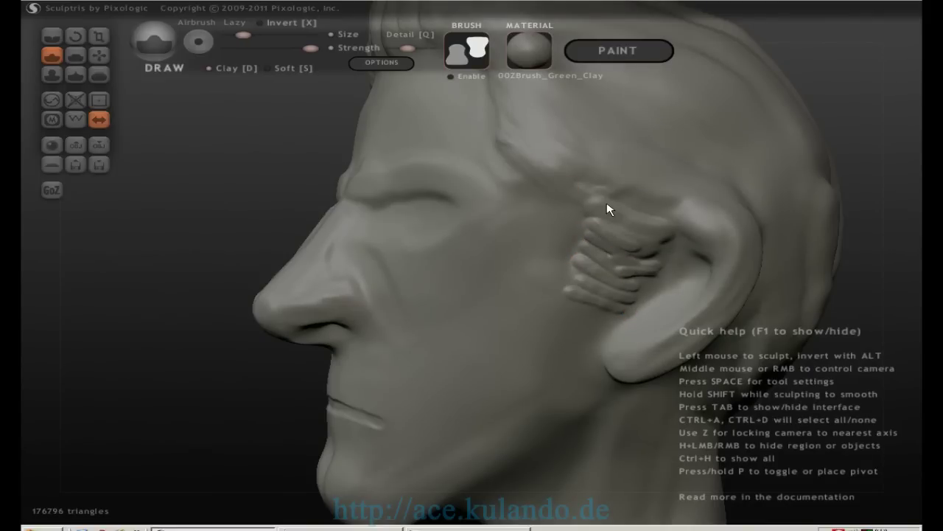
pyautogui.moveTo(509, 126)
pyautogui.mouseDown()
pyautogui.moveTo(553, 179)
pyautogui.moveTo(611, 196)
pyautogui.mouseUp()
pyautogui.moveTo(545, 154)
pyautogui.mouseDown()
pyautogui.moveTo(612, 194)
pyautogui.moveTo(680, 204)
pyautogui.moveTo(594, 190)
pyautogui.mouseUp()
pyautogui.moveTo(705, 210); pyautogui.dragTo(686, 222)
# - Shape raised wavy hair folds along the hairline
pyautogui.moveTo(482, 205)
pyautogui.mouseDown(button='middle')
pyautogui.moveTo(319, 248)
pyautogui.moveTo(678, 101)
pyautogui.moveTo(409, 234)
pyautogui.mouseUp(button='middle')
pyautogui.moveTo(408, 234); pyautogui.dragTo(353, 240)
pyautogui.moveTo(373, 280); pyautogui.dragTo(371, 196)
pyautogui.moveTo(383, 273)
pyautogui.mouseDown()
pyautogui.moveTo(358, 246)
pyautogui.moveTo(393, 264)
pyautogui.moveTo(406, 259)
pyautogui.moveTo(414, 199)
pyautogui.mouseUp()
pyautogui.moveTo(424, 241)
pyautogui.mouseDown()
pyautogui.moveTo(430, 272)
pyautogui.moveTo(442, 202)
pyautogui.moveTo(444, 263)
pyautogui.moveTo(491, 193)
pyautogui.mouseUp()
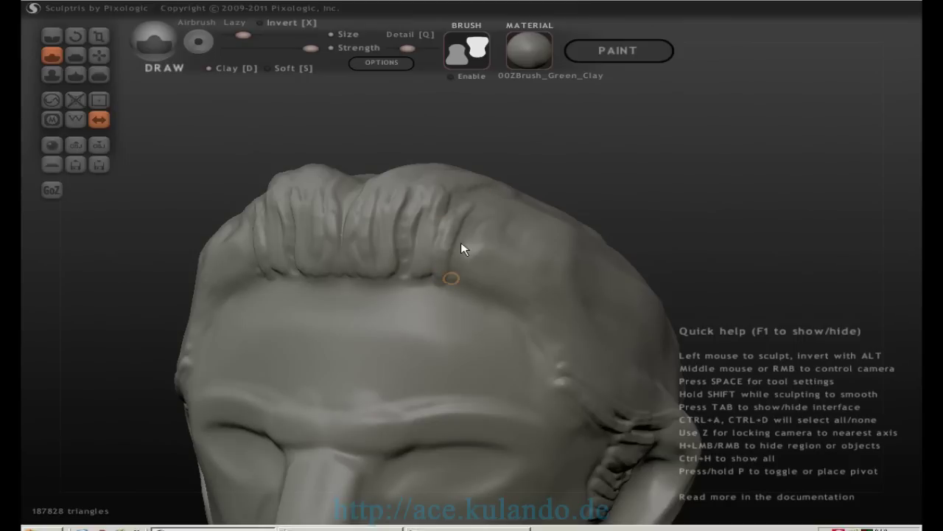
pyautogui.moveTo(488, 237)
pyautogui.mouseDown()
pyautogui.moveTo(482, 295)
pyautogui.moveTo(535, 211)
pyautogui.mouseUp()
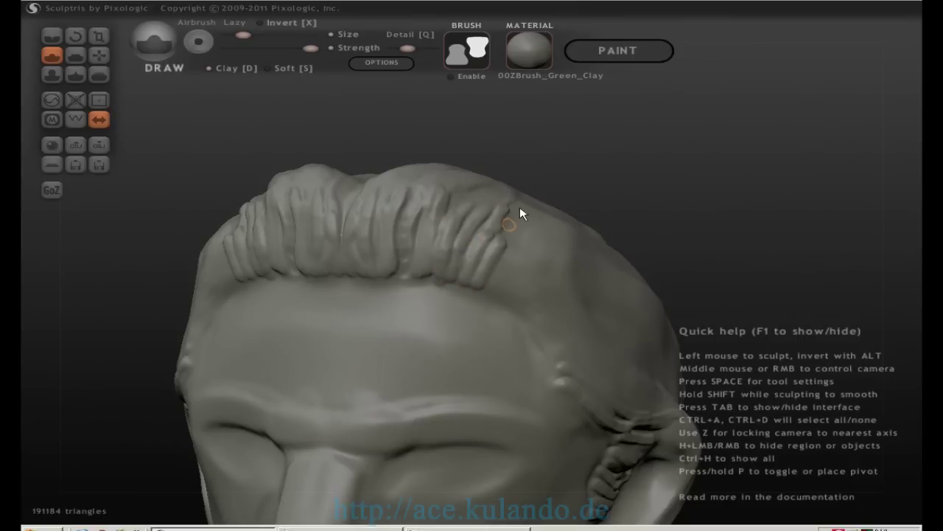
# - Add raised hair ridges and strands across the temple
pyautogui.moveTo(706, 241)
pyautogui.mouseDown()
pyautogui.moveTo(531, 312)
pyautogui.moveTo(558, 315)
pyautogui.mouseUp()
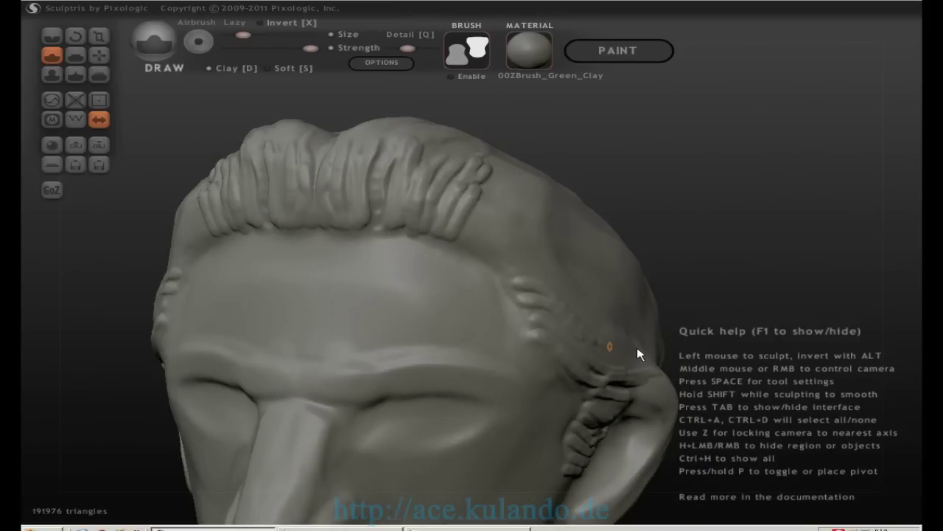
pyautogui.moveTo(524, 268); pyautogui.dragTo(538, 277)
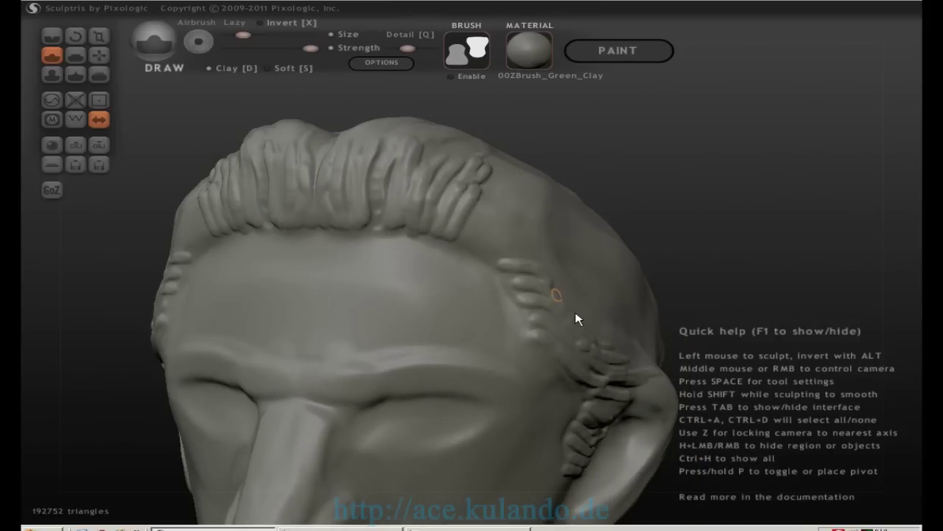
pyautogui.moveTo(501, 253); pyautogui.dragTo(506, 208)
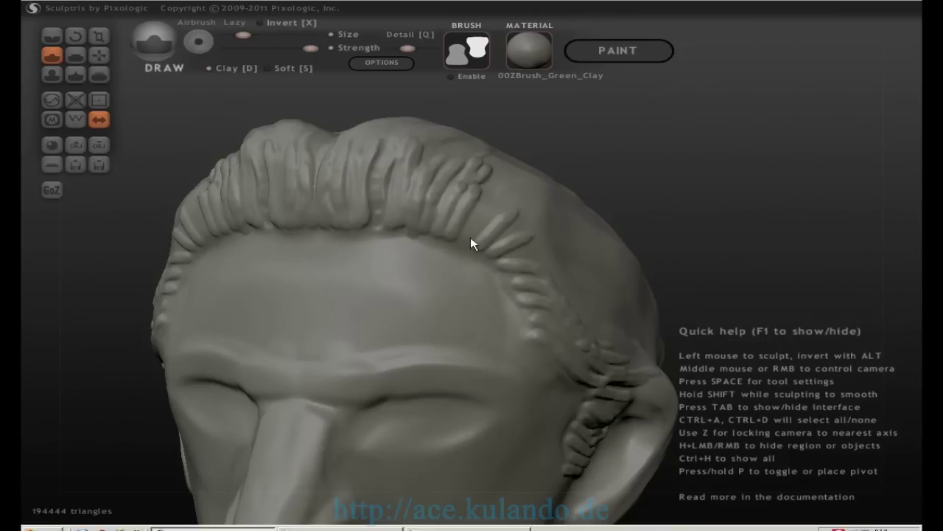
pyautogui.moveTo(470, 236); pyautogui.dragTo(581, 152, button='right')
pyautogui.moveTo(612, 412)
pyautogui.mouseDown()
pyautogui.moveTo(443, 251)
pyautogui.moveTo(617, 351)
pyautogui.moveTo(439, 214)
pyautogui.mouseUp()
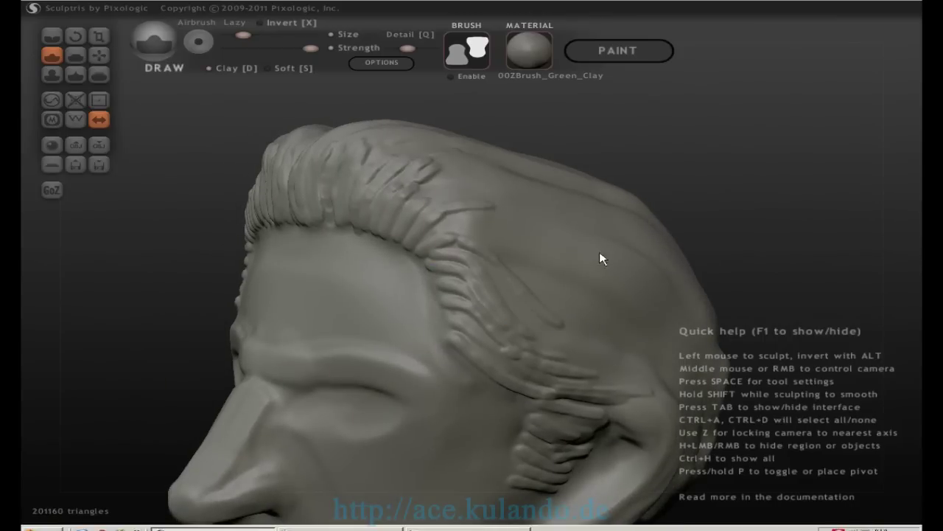
pyautogui.moveTo(458, 222); pyautogui.dragTo(553, 246)
pyautogui.moveTo(457, 232)
pyautogui.mouseDown()
pyautogui.moveTo(580, 287)
pyautogui.moveTo(594, 260)
pyautogui.mouseUp()
# - Carve both eye sockets deeper and refine their shape
pyautogui.moveTo(593, 260)
pyautogui.mouseDown(button='right')
pyautogui.moveTo(769, 154)
pyautogui.moveTo(596, 219)
pyautogui.moveTo(564, 214)
pyautogui.moveTo(696, 192)
pyautogui.moveTo(369, 274)
pyautogui.moveTo(712, 202)
pyautogui.moveTo(670, 168)
pyautogui.moveTo(509, 299)
pyautogui.mouseUp(button='right')
pyautogui.moveTo(486, 301); pyautogui.dragTo(547, 292)
pyautogui.moveTo(481, 311)
pyautogui.mouseDown()
pyautogui.moveTo(495, 293)
pyautogui.moveTo(483, 307)
pyautogui.moveTo(531, 316)
pyautogui.mouseUp()
pyautogui.moveTo(530, 316); pyautogui.dragTo(630, 218, button='right')
pyautogui.moveTo(532, 297)
pyautogui.mouseDown()
pyautogui.moveTo(506, 316)
pyautogui.moveTo(482, 311)
pyautogui.moveTo(491, 303)
pyautogui.mouseUp()
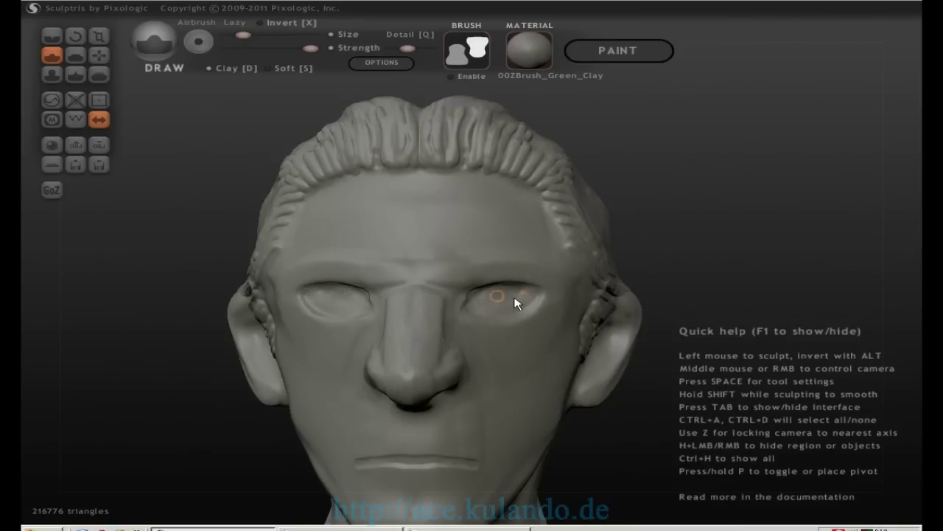
# - Deepen the lip crease, lower brush strength and sculpt a fuller lower lip
pyautogui.moveTo(720, 181); pyautogui.dragTo(440, 311, button='right')
pyautogui.press('space')
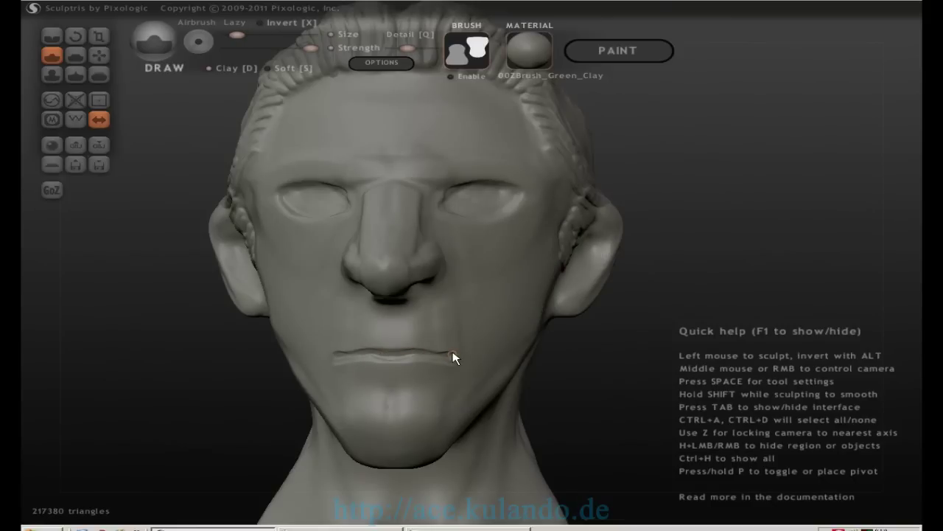
pyautogui.moveTo(430, 359); pyautogui.dragTo(390, 362)
pyautogui.press('space')
pyautogui.moveTo(488, 249)
pyautogui.mouseDown()
pyautogui.moveTo(399, 348)
pyautogui.moveTo(405, 368)
pyautogui.moveTo(468, 361)
pyautogui.moveTo(423, 364)
pyautogui.moveTo(455, 371)
pyautogui.moveTo(398, 368)
pyautogui.mouseUp()
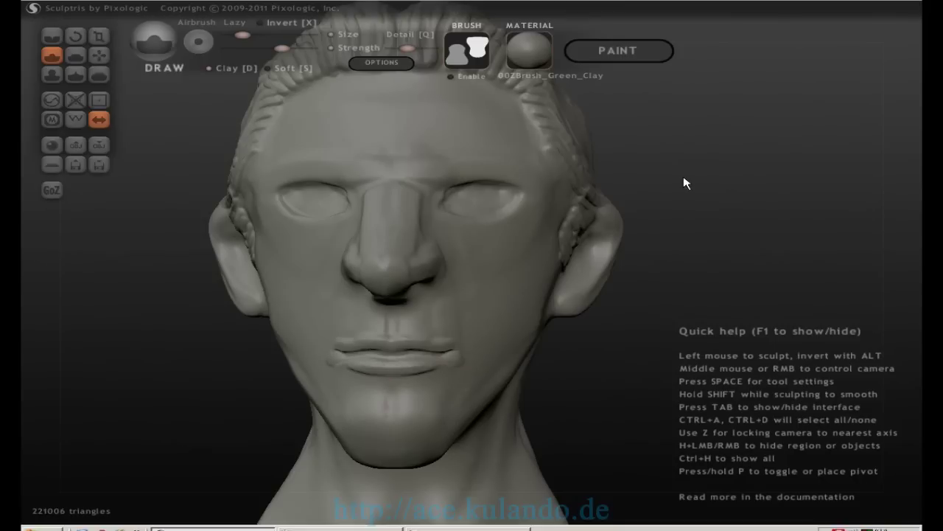
pyautogui.moveTo(683, 184); pyautogui.dragTo(455, 265, button='right')
pyautogui.press('space')
pyautogui.moveTo(469, 216); pyautogui.dragTo(438, 253)
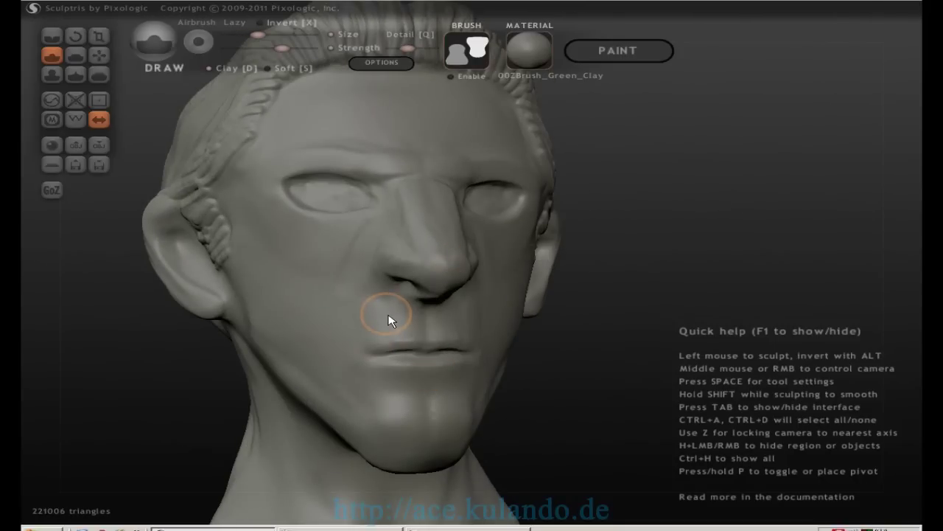
# - Refine the lips with short strokes from the front view
pyautogui.press('space')
pyautogui.moveTo(634, 261)
pyautogui.mouseDown()
pyautogui.moveTo(455, 283)
pyautogui.moveTo(480, 258)
pyautogui.mouseUp()
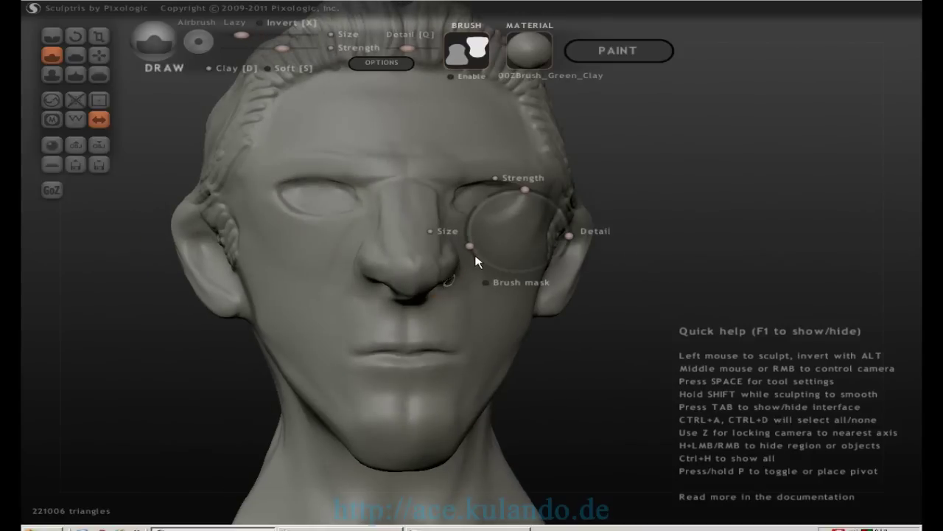
pyautogui.moveTo(405, 355); pyautogui.dragTo(455, 358)
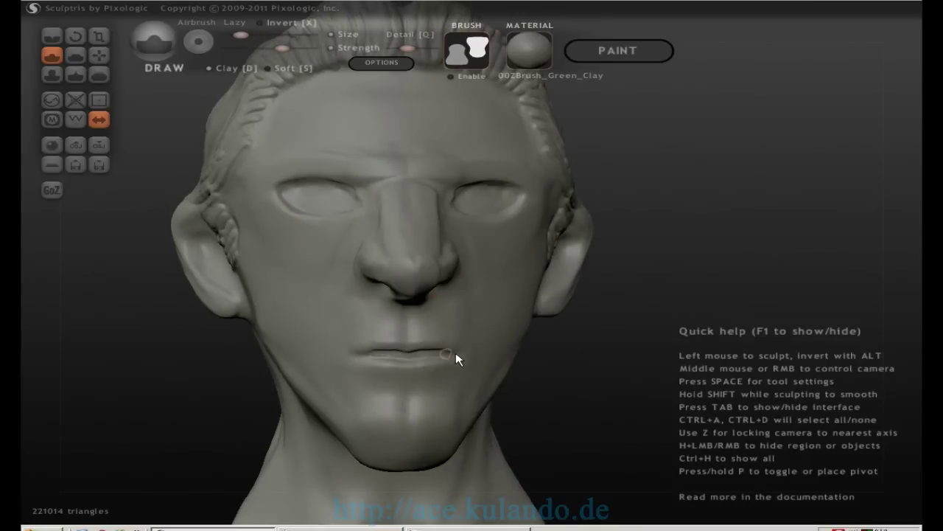
pyautogui.moveTo(634, 221); pyautogui.dragTo(406, 417)
# - Enlarge the brush and carve deeper, rounder sockets around the eyeballs
pyautogui.press('space')
pyautogui.moveTo(518, 218); pyautogui.dragTo(505, 214)
pyautogui.press('space')
pyautogui.moveTo(464, 161); pyautogui.dragTo(471, 159)
pyautogui.moveTo(491, 197)
pyautogui.mouseDown()
pyautogui.moveTo(455, 206)
pyautogui.moveTo(479, 204)
pyautogui.moveTo(468, 208)
pyautogui.mouseUp()
pyautogui.moveTo(468, 202)
pyautogui.mouseDown(button='right')
pyautogui.moveTo(784, 163)
pyautogui.moveTo(676, 192)
pyautogui.moveTo(524, 208)
pyautogui.mouseUp(button='right')
pyautogui.press('space')
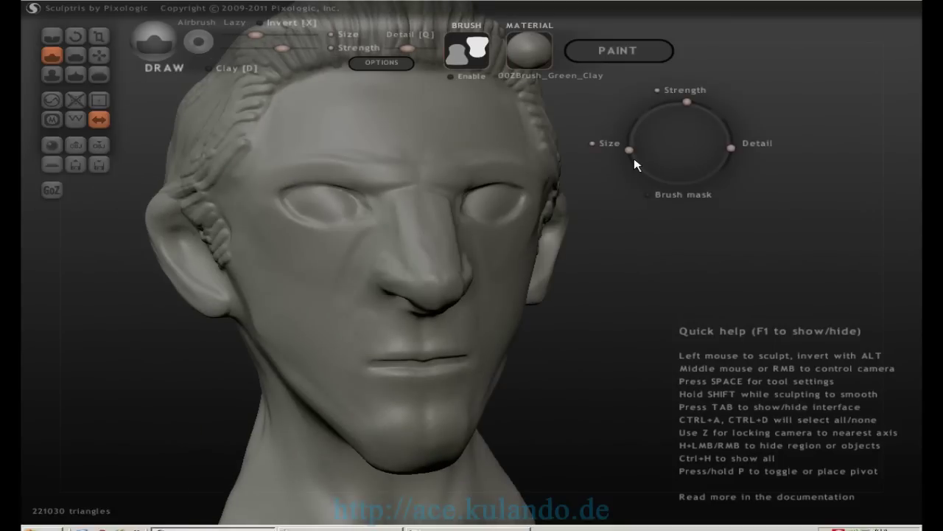
pyautogui.moveTo(470, 219)
pyautogui.mouseDown()
pyautogui.moveTo(489, 223)
pyautogui.moveTo(521, 210)
pyautogui.moveTo(505, 209)
pyautogui.mouseUp()
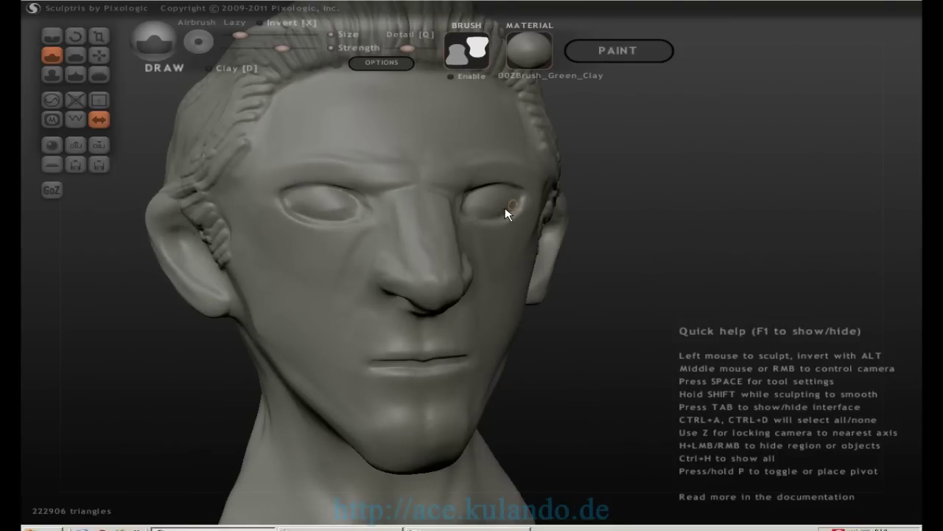
# - Dab small iris details onto both eyes
pyautogui.moveTo(658, 173)
pyautogui.mouseDown()
pyautogui.moveTo(624, 173)
pyautogui.moveTo(572, 148)
pyautogui.mouseUp()
pyautogui.press('space')
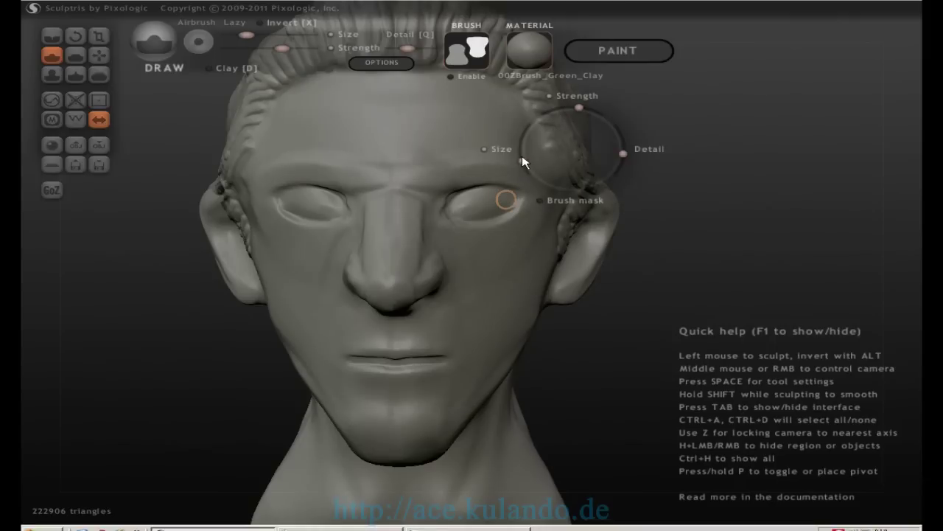
pyautogui.click(485, 202)
pyautogui.moveTo(669, 143); pyautogui.dragTo(623, 172)
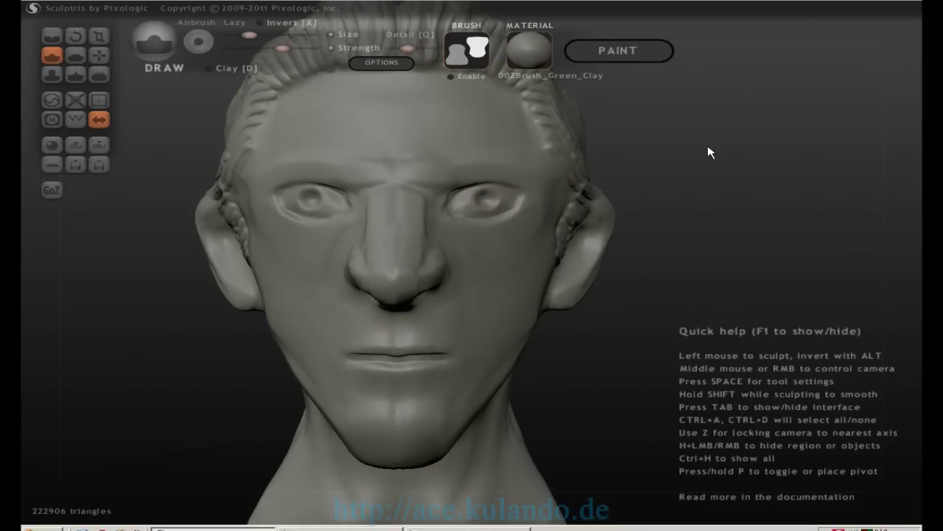
pyautogui.moveTo(709, 152); pyautogui.dragTo(509, 209)
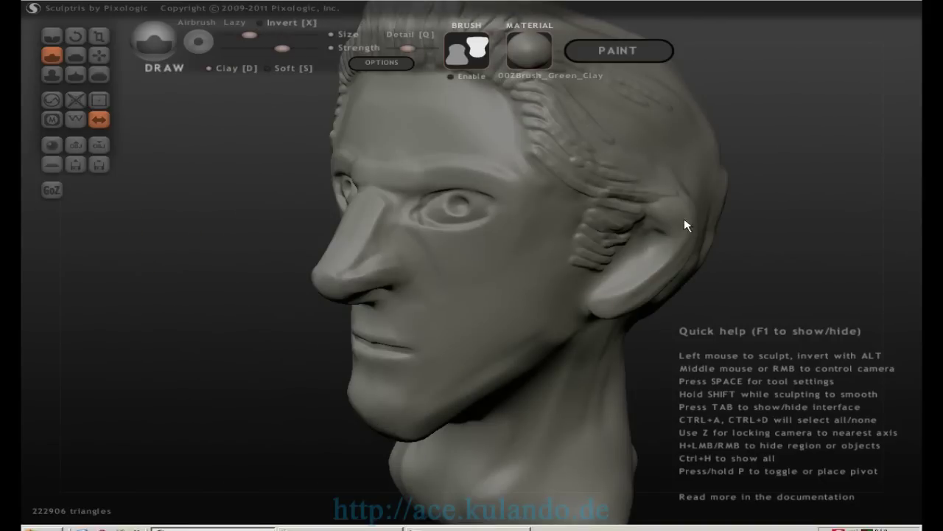
# - Build up the upper back of the ear and make the earlobe fuller
pyautogui.moveTo(667, 217); pyautogui.dragTo(680, 229)
pyautogui.moveTo(601, 315); pyautogui.dragTo(632, 312)
pyautogui.press('space')
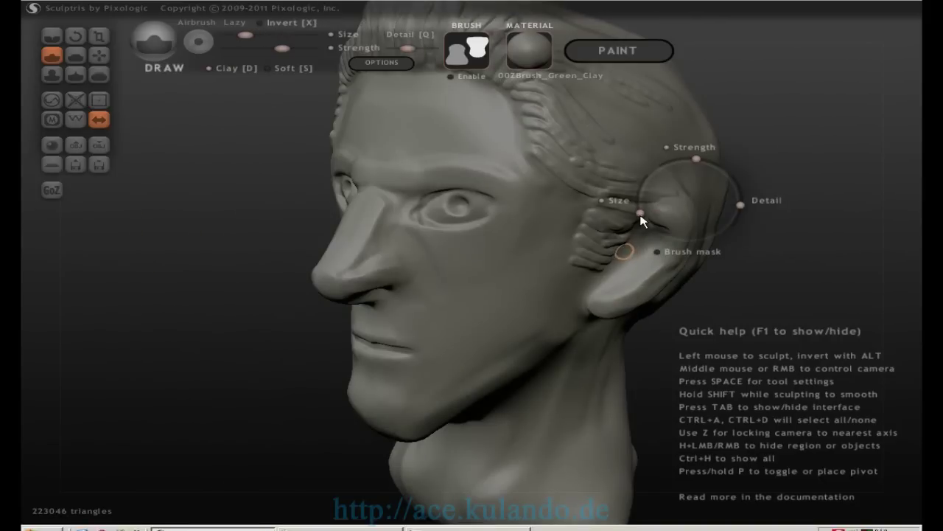
pyautogui.moveTo(768, 143)
pyautogui.mouseDown()
pyautogui.moveTo(644, 217)
pyautogui.moveTo(622, 243)
pyautogui.moveTo(627, 265)
pyautogui.moveTo(621, 248)
pyautogui.moveTo(642, 211)
pyautogui.moveTo(622, 255)
pyautogui.moveTo(627, 263)
pyautogui.moveTo(644, 216)
pyautogui.mouseUp()
# - Refine the ear lobe and surrounding folds, then snap to the front view
pyautogui.moveTo(881, 152)
pyautogui.mouseDown()
pyautogui.moveTo(636, 226)
pyautogui.moveTo(656, 214)
pyautogui.mouseUp()
pyautogui.moveTo(656, 214); pyautogui.dragTo(610, 273, button='middle')
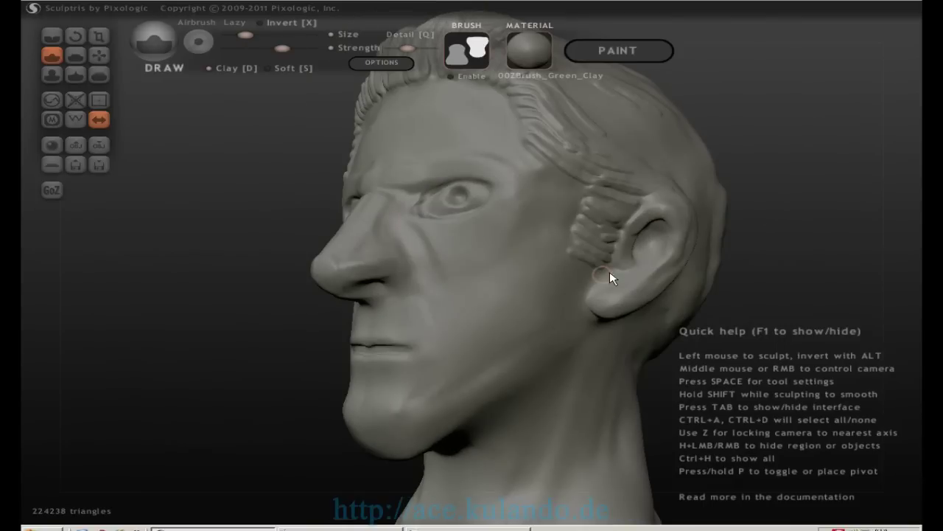
pyautogui.moveTo(609, 271)
pyautogui.mouseDown()
pyautogui.moveTo(598, 279)
pyautogui.moveTo(609, 265)
pyautogui.mouseUp()
pyautogui.moveTo(769, 169)
pyautogui.mouseDown()
pyautogui.moveTo(610, 279)
pyautogui.moveTo(623, 249)
pyautogui.moveTo(687, 189)
pyautogui.mouseUp()
pyautogui.moveTo(810, 140)
pyautogui.mouseDown()
pyautogui.moveTo(895, 135)
pyautogui.moveTo(583, 194)
pyautogui.mouseUp()
pyautogui.press('z')
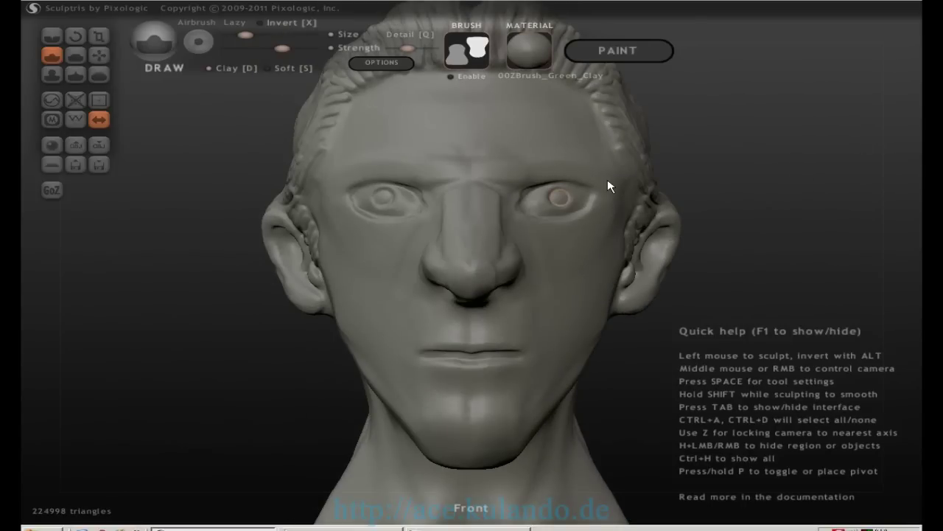
# - With the Draw brush, stroke hair strand ridges from the right temple down over the ear
pyautogui.moveTo(803, 135)
pyautogui.mouseDown()
pyautogui.moveTo(741, 188)
pyautogui.moveTo(605, 185)
pyautogui.mouseUp()
pyautogui.click(101, 75)
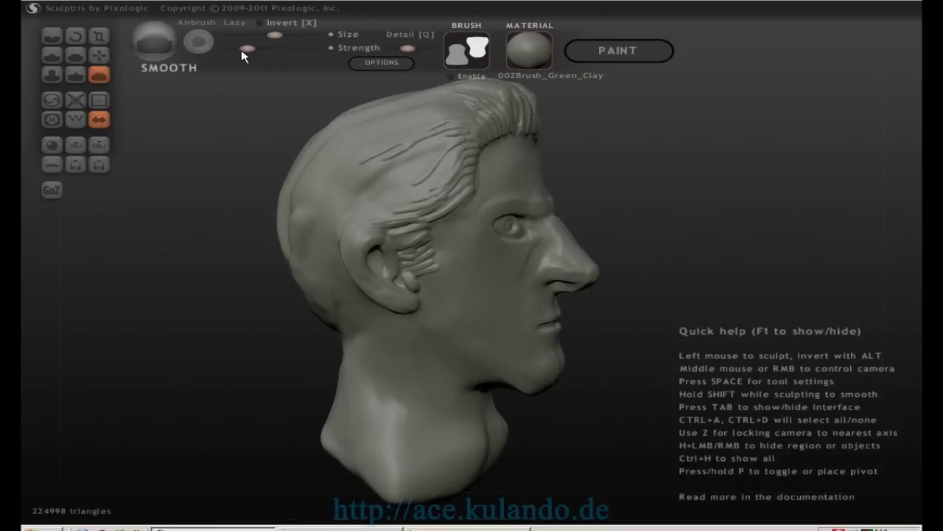
pyautogui.click(51, 56)
pyautogui.moveTo(641, 154); pyautogui.dragTo(458, 163)
pyautogui.press('space')
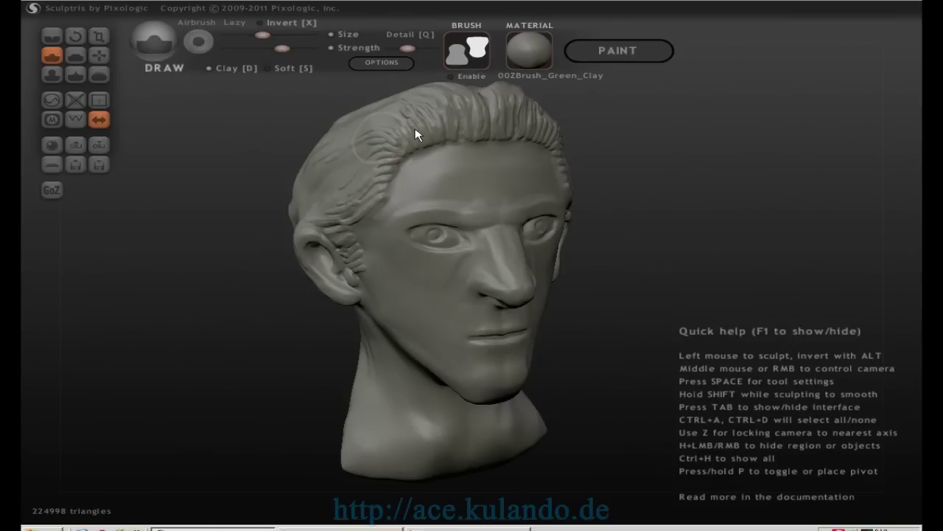
pyautogui.moveTo(362, 189); pyautogui.dragTo(432, 211, button='middle')
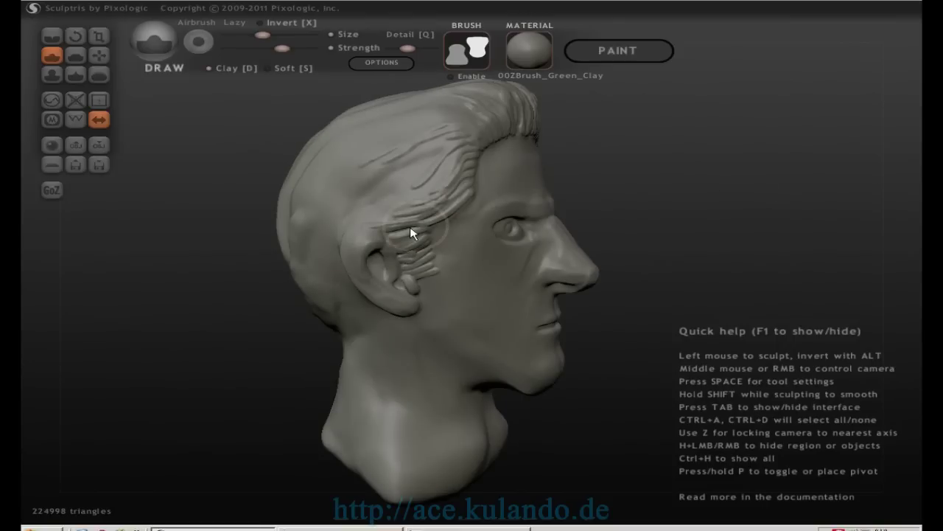
pyautogui.moveTo(455, 174)
pyautogui.mouseDown()
pyautogui.moveTo(420, 259)
pyautogui.moveTo(432, 273)
pyautogui.moveTo(421, 248)
pyautogui.mouseUp()
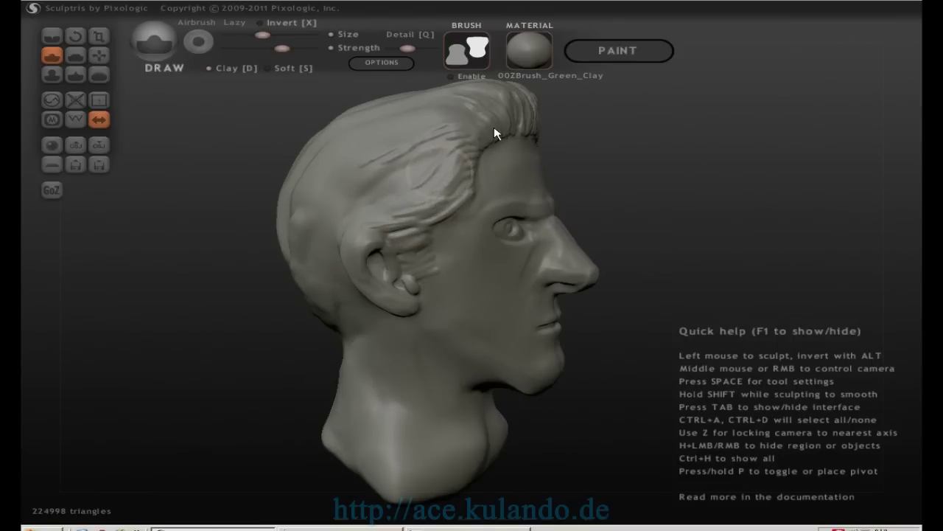
pyautogui.moveTo(657, 189)
pyautogui.mouseDown()
pyautogui.moveTo(627, 196)
pyautogui.moveTo(638, 158)
pyautogui.moveTo(710, 195)
pyautogui.moveTo(495, 294)
pyautogui.mouseUp()
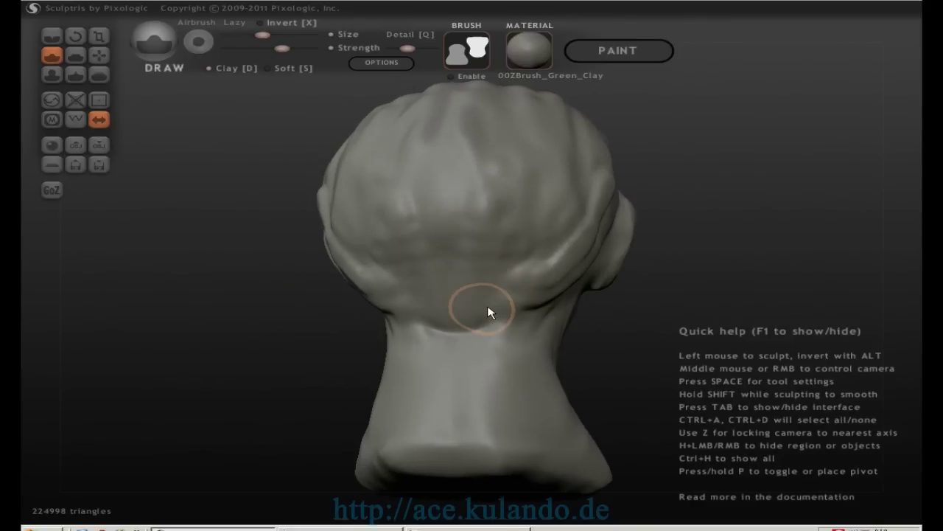
# - Smooth out the stray ridge behind the ear on the back of the head
pyautogui.moveTo(484, 199)
pyautogui.keyDown('shift'); pyautogui.mouseDown()
pyautogui.moveTo(523, 258)
pyautogui.moveTo(543, 268)
pyautogui.mouseUp(); pyautogui.keyUp('shift')
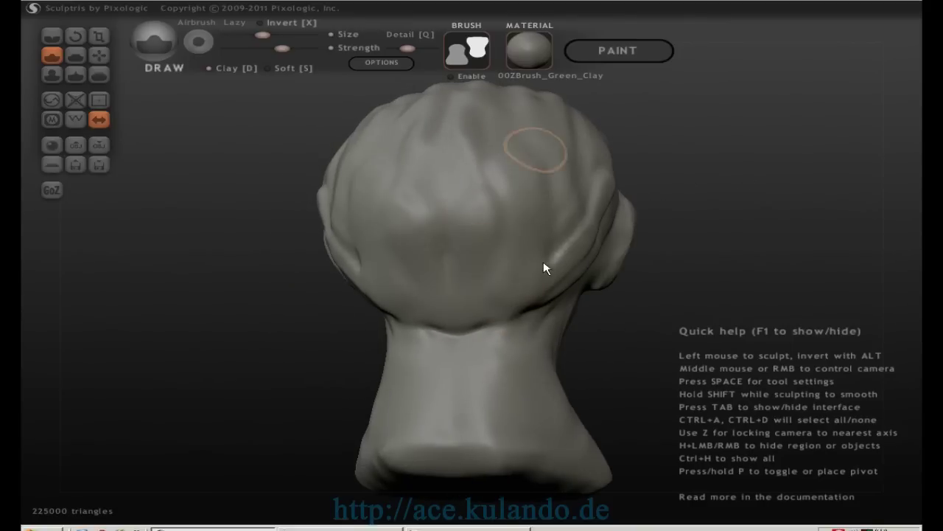